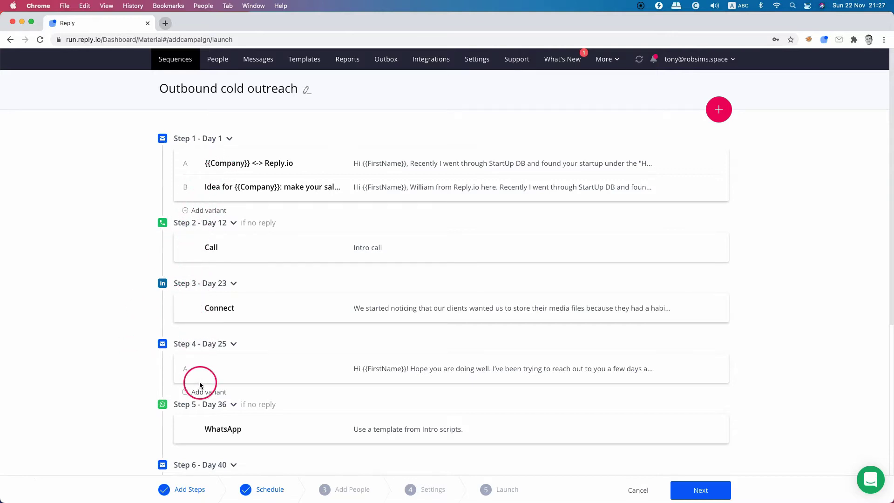
Step: Return to the Sequences list and start a new sequence from a template
{"action": "scroll", "coordinate": [201, 421], "scroll_direction": "down", "scroll_amount": 5}
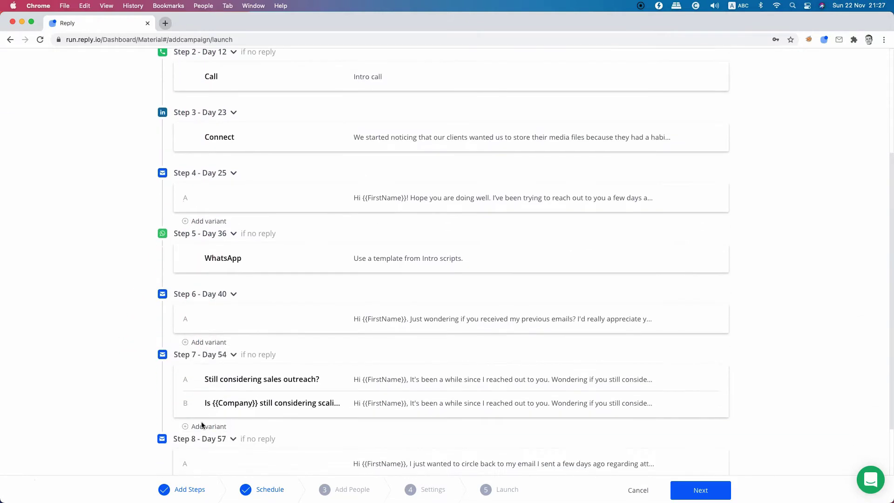
{"action": "scroll", "coordinate": [201, 425], "scroll_direction": "down", "scroll_amount": 3}
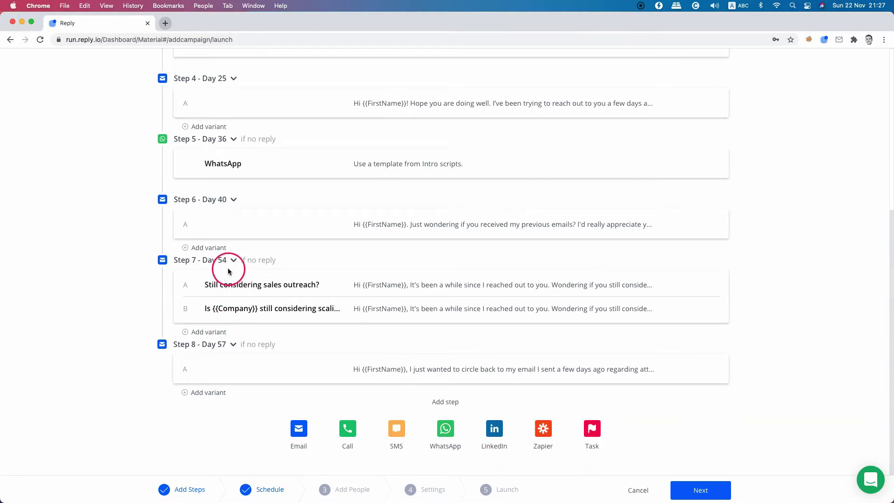
{"action": "scroll", "coordinate": [278, 217], "scroll_direction": "up", "scroll_amount": 6}
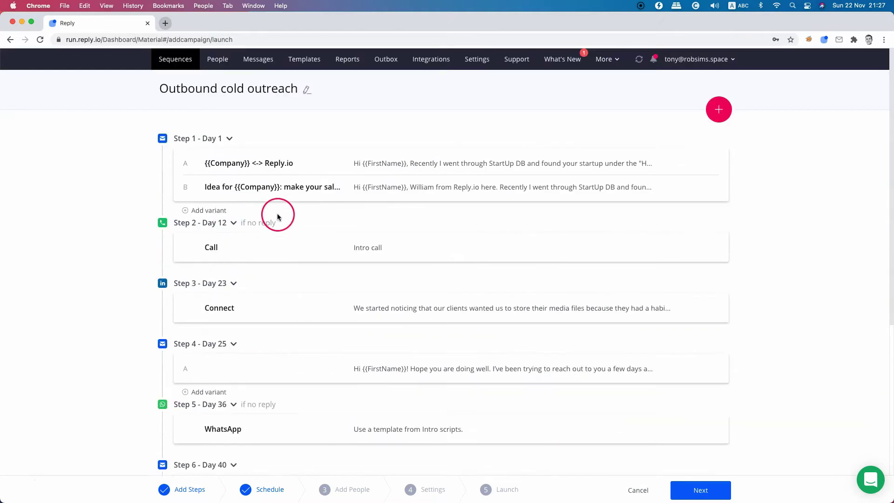
{"action": "left_click", "coordinate": [191, 61]}
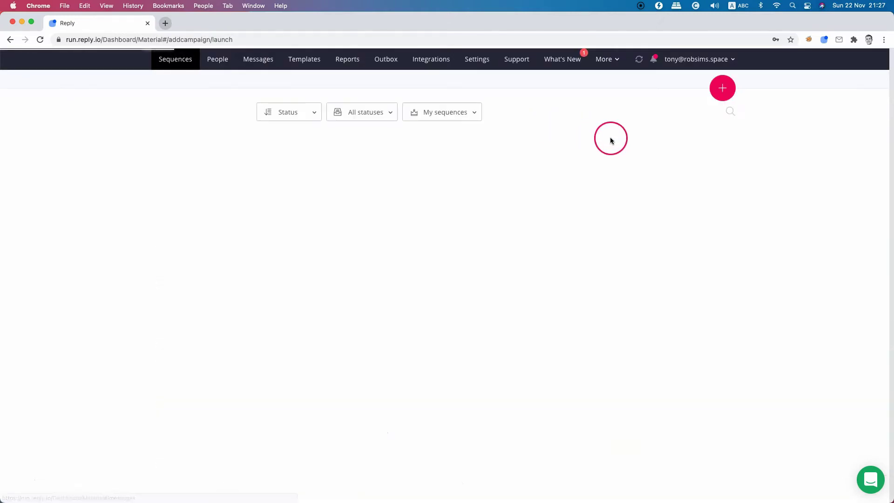
{"action": "left_click", "coordinate": [724, 90]}
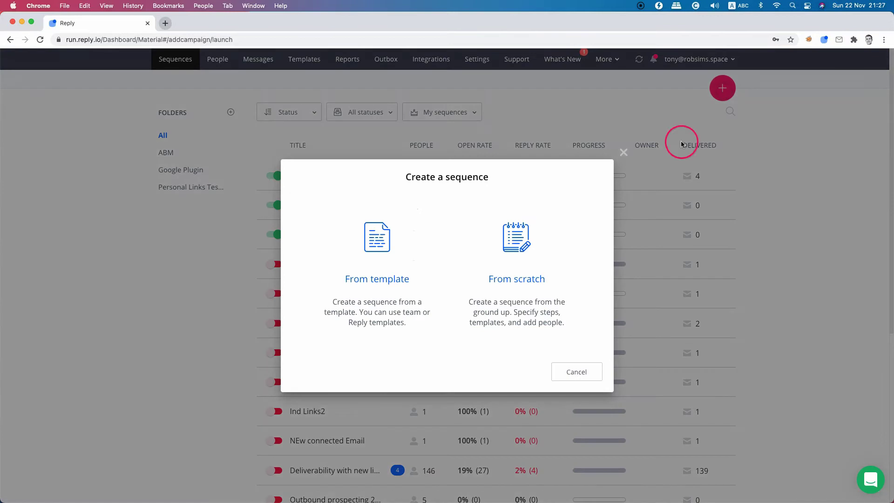
{"action": "left_click", "coordinate": [387, 293]}
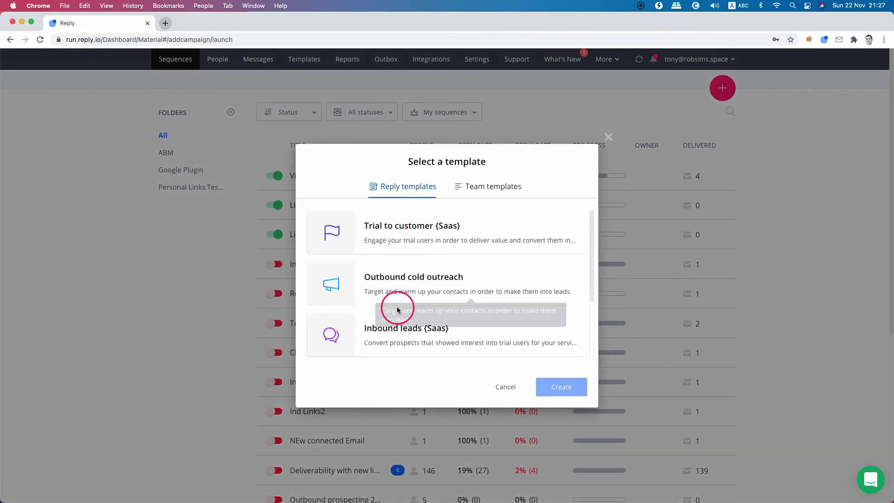
Step: Look through the Team templates, cancel, and create the sequence from scratch instead
{"action": "left_click", "coordinate": [493, 191]}
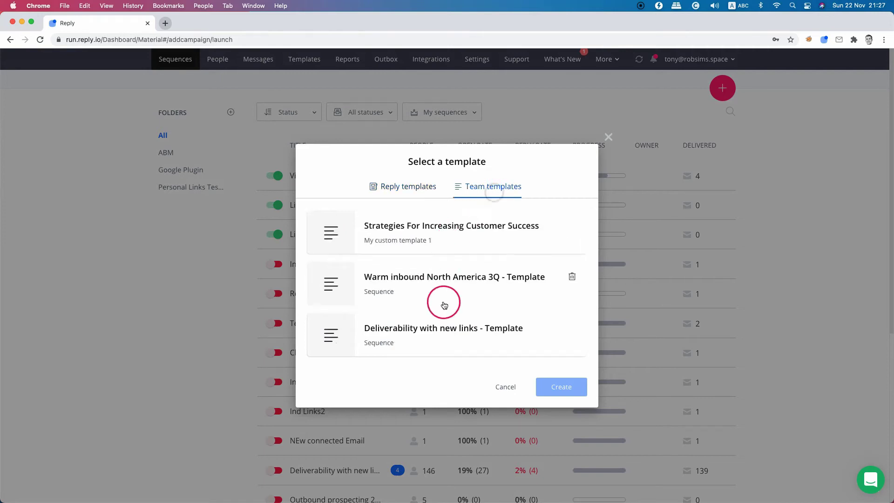
{"action": "left_click", "coordinate": [471, 198]}
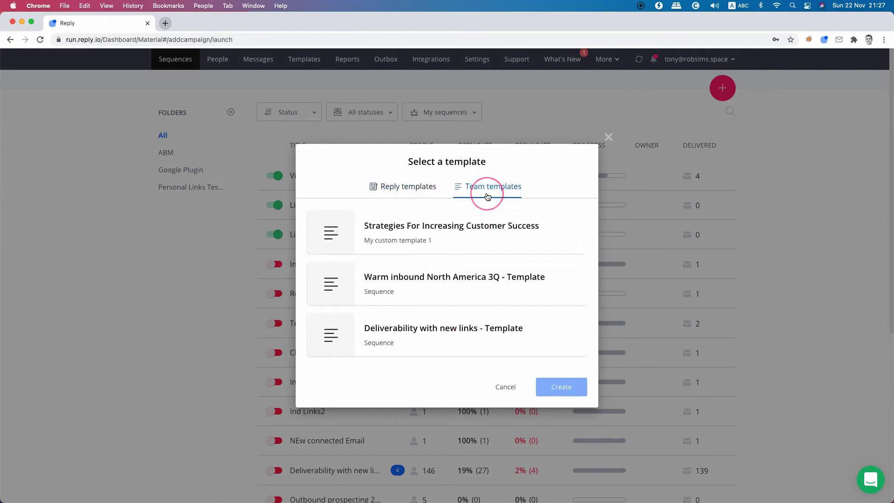
{"action": "left_click", "coordinate": [498, 385]}
{"action": "left_click", "coordinate": [727, 94]}
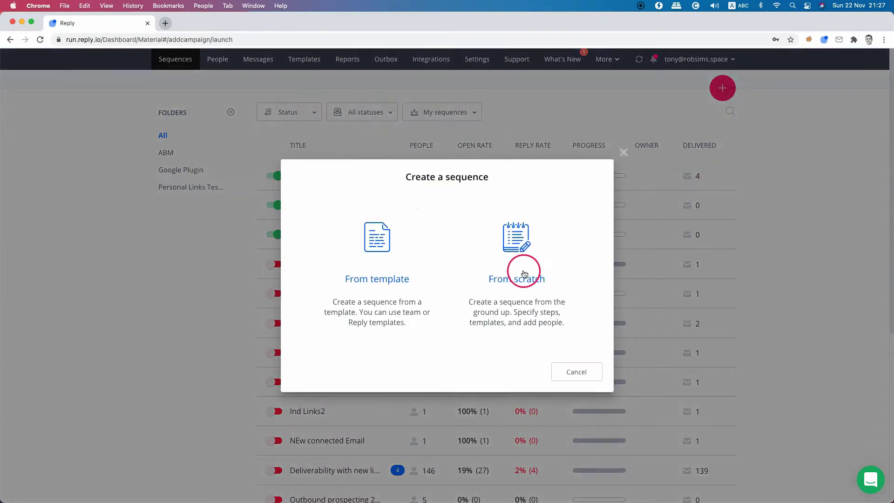
{"action": "left_click", "coordinate": [496, 275]}
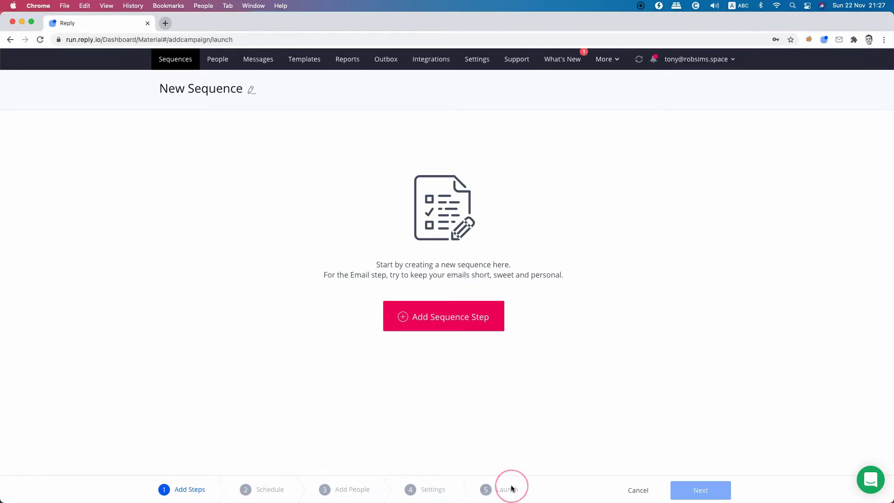
Step: Add the first sequence step and preview the email sending modes, then the call and SMS types
{"action": "left_click", "coordinate": [494, 434]}
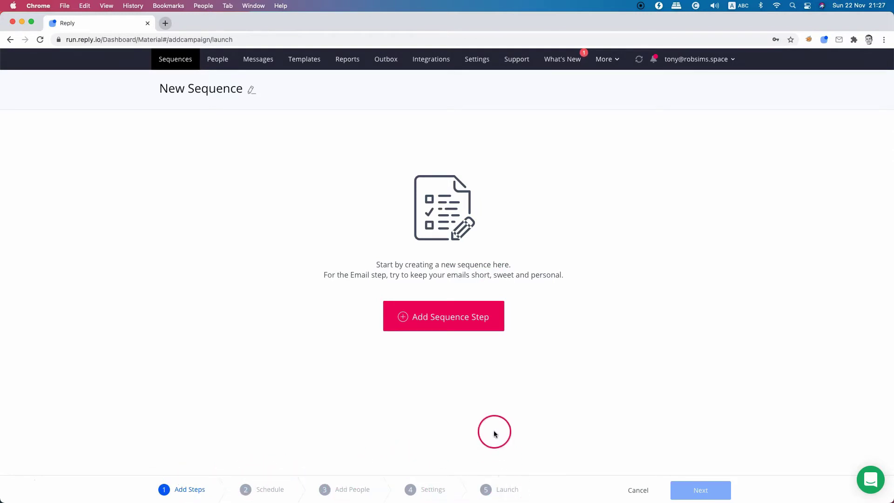
{"action": "left_click", "coordinate": [476, 320]}
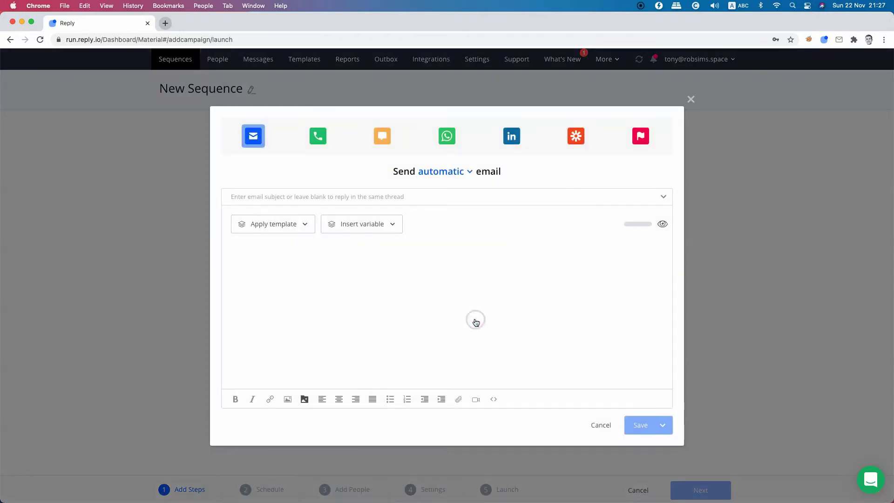
{"action": "left_click", "coordinate": [443, 173]}
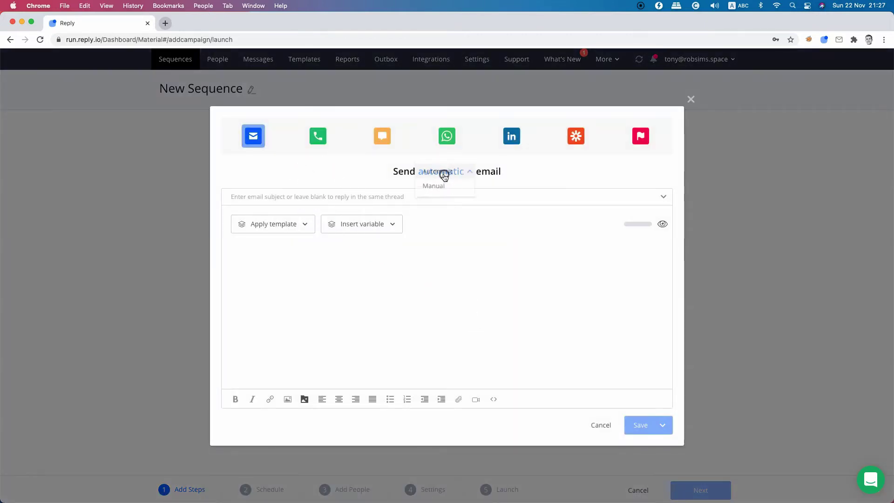
{"action": "left_click", "coordinate": [330, 170]}
{"action": "left_click", "coordinate": [319, 136]}
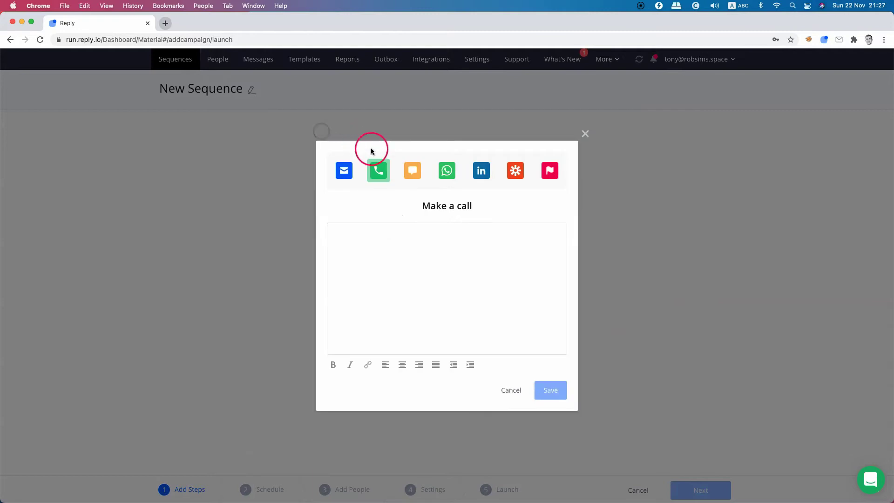
{"action": "left_click", "coordinate": [406, 174]}
Step: Review the SMS sending modes, then the WhatsApp and LinkedIn Message step types
{"action": "left_click", "coordinate": [435, 206]}
{"action": "left_click", "coordinate": [443, 195]}
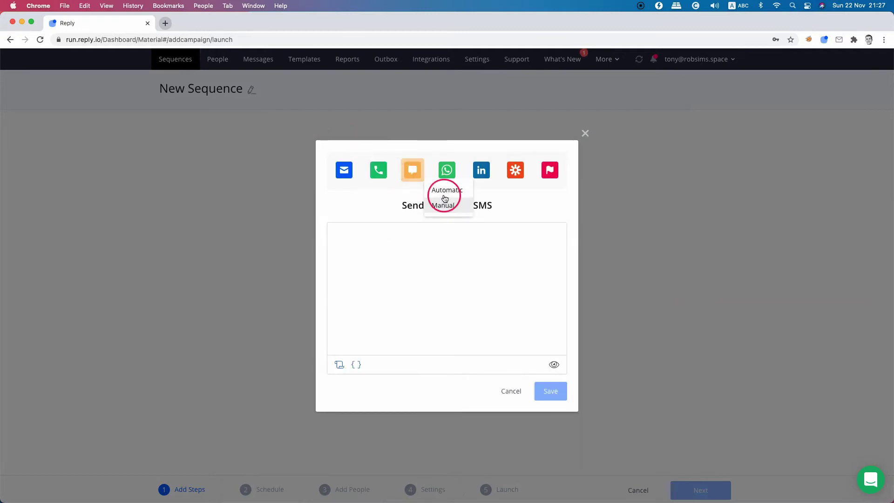
{"action": "left_click", "coordinate": [399, 195]}
{"action": "left_click", "coordinate": [447, 171]}
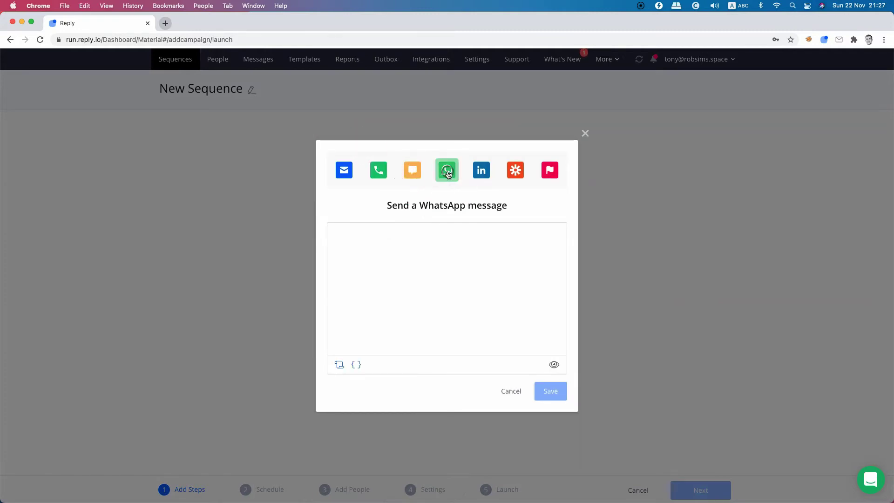
{"action": "left_click", "coordinate": [474, 174]}
{"action": "left_click", "coordinate": [464, 198]}
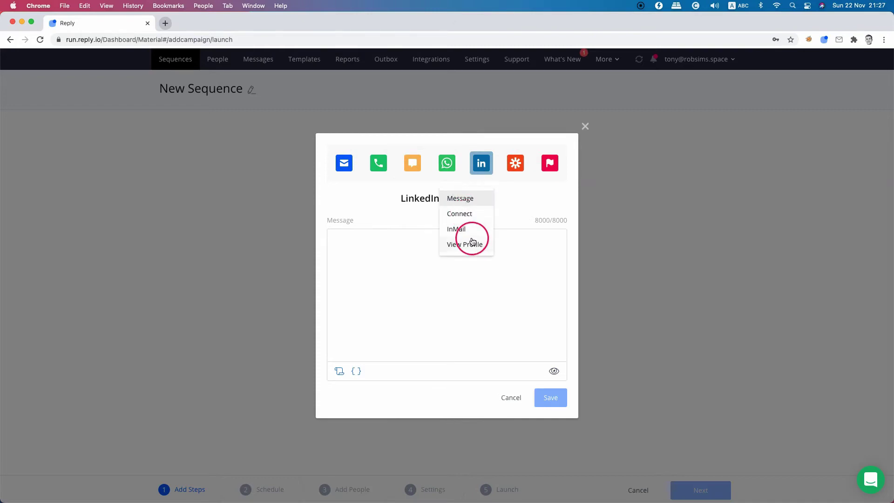
{"action": "left_click", "coordinate": [507, 206]}
Step: Preview the Zapier and to-do task step types, then return to an automatic email step
{"action": "left_click", "coordinate": [516, 164]}
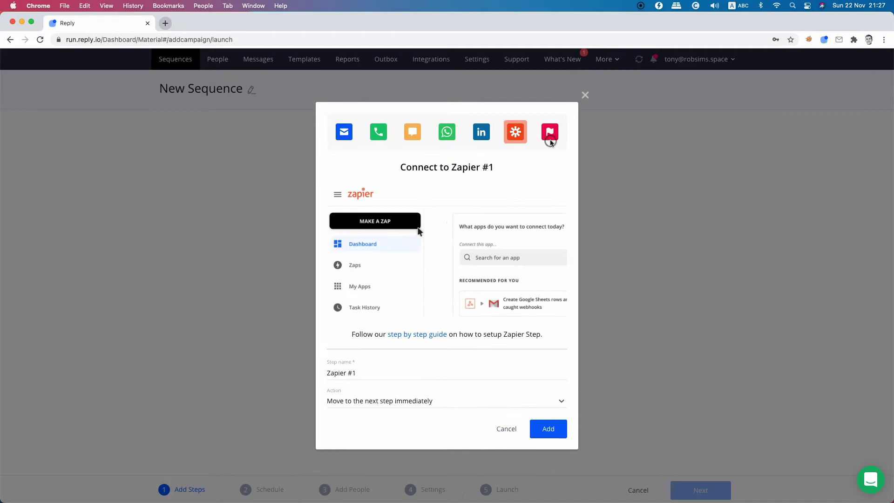
{"action": "left_click", "coordinate": [550, 142]}
{"action": "left_click", "coordinate": [456, 198]}
{"action": "left_click", "coordinate": [431, 196]}
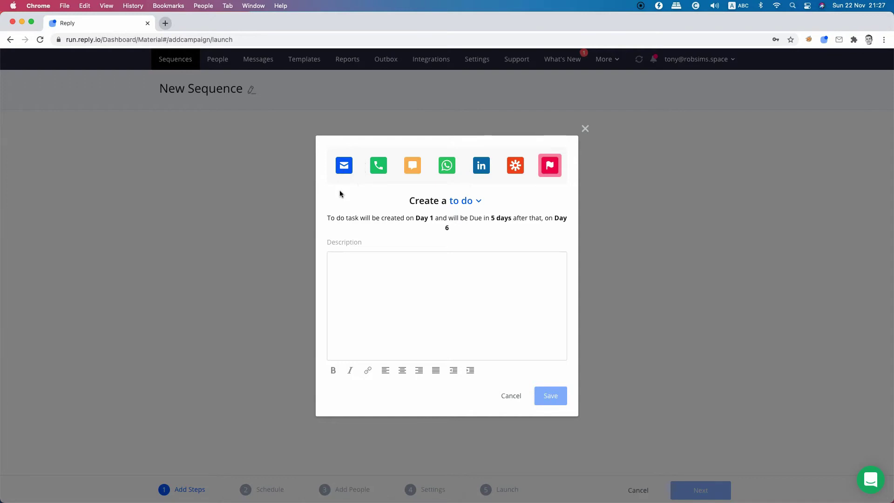
{"action": "left_click", "coordinate": [339, 177]}
{"action": "left_click", "coordinate": [435, 172]}
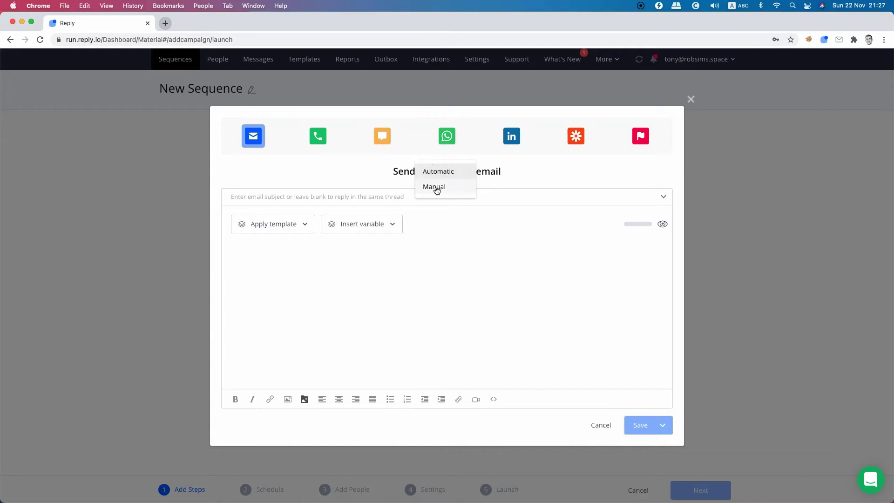
{"action": "left_click", "coordinate": [371, 164]}
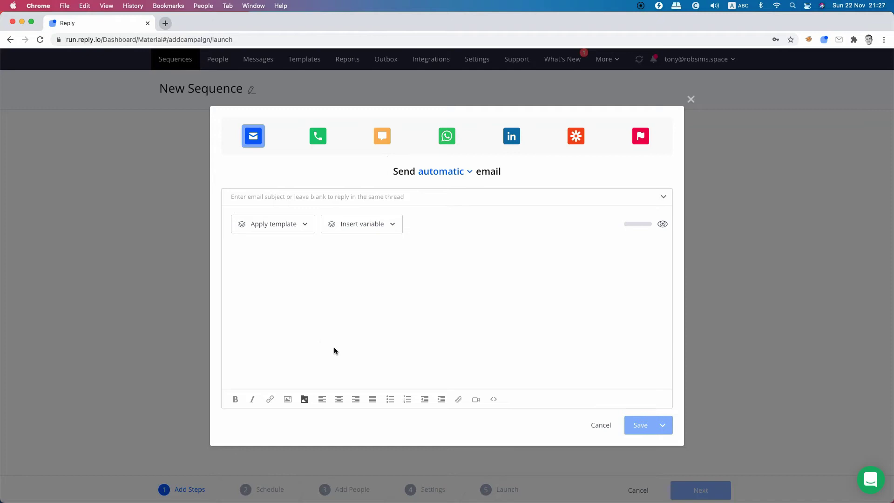
Step: Switch the email step to Manual sending and scroll through the Contact variables list
{"action": "left_click", "coordinate": [441, 173]}
{"action": "left_click", "coordinate": [443, 193]}
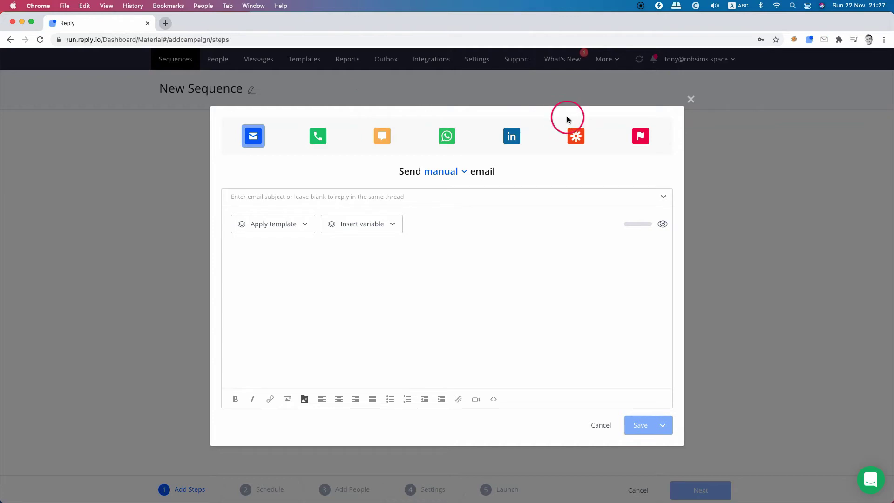
{"action": "left_click", "coordinate": [392, 224]}
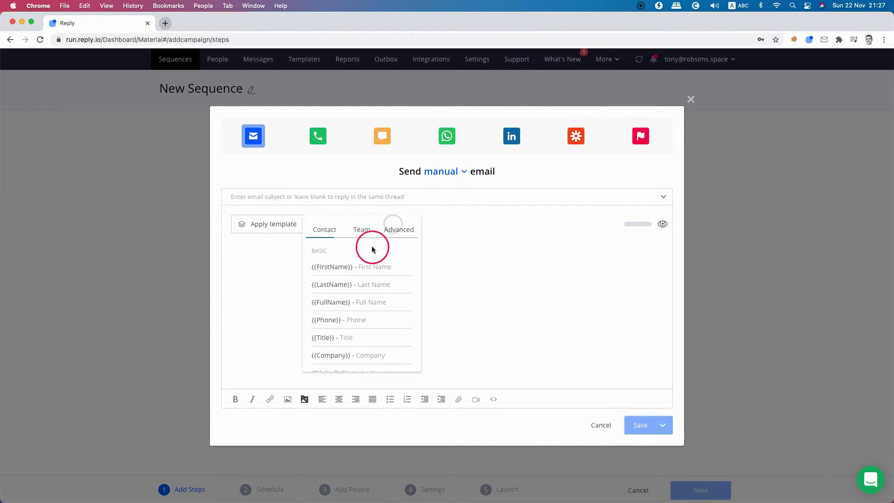
{"action": "scroll", "coordinate": [352, 292], "scroll_direction": "down", "scroll_amount": 3}
{"action": "scroll", "coordinate": [352, 293], "scroll_direction": "down", "scroll_amount": 2}
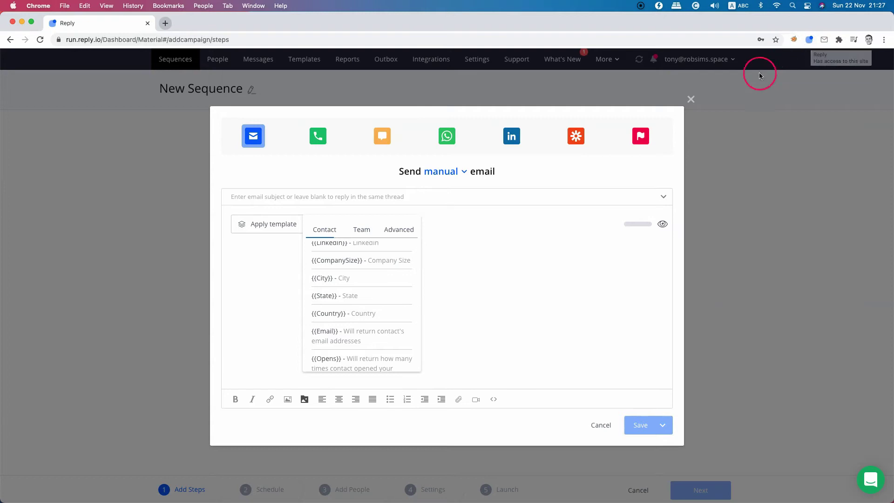
Step: Make the step a LinkedIn Message, viewing the Connect, InMail and View Profile options
{"action": "left_click", "coordinate": [517, 165]}
{"action": "left_click", "coordinate": [517, 154]}
{"action": "left_click", "coordinate": [462, 202]}
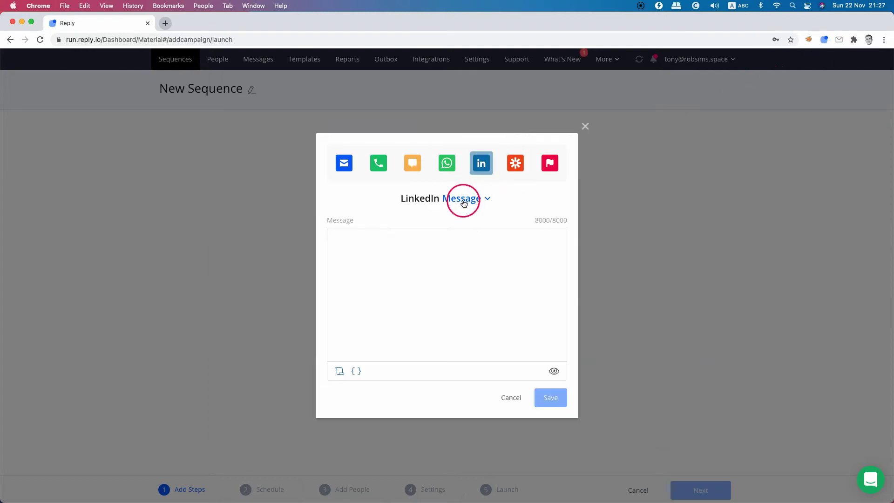
{"action": "left_click_drag", "start_coordinate": [465, 207], "coordinate": [480, 248]}
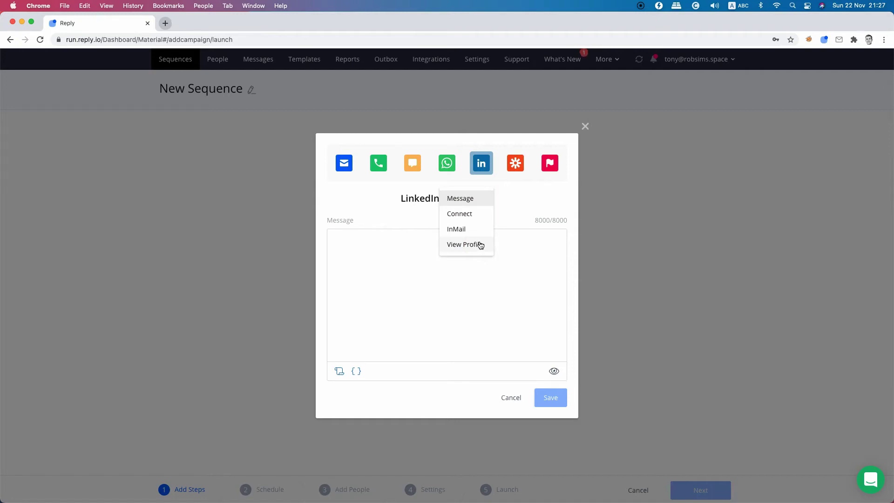
Step: Make the step 'Zapier #1', set to 'Wait for Action from Zapier to move to the next step'
{"action": "left_click", "coordinate": [516, 161]}
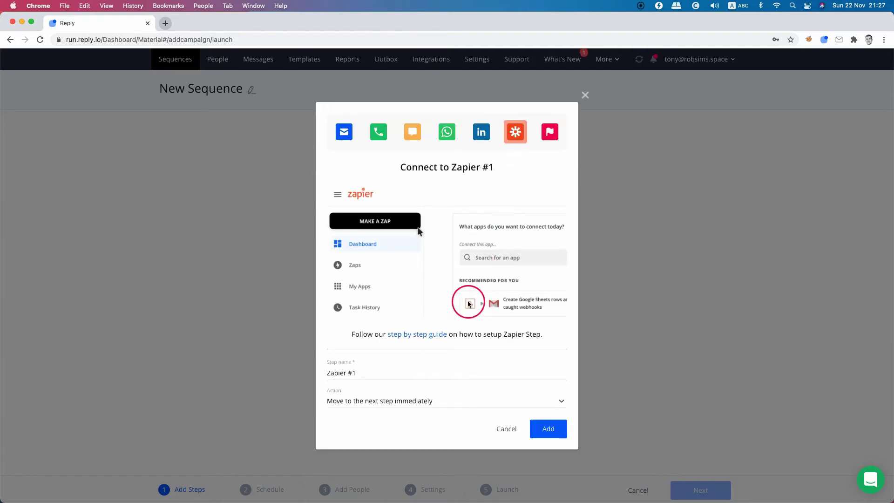
{"action": "left_click", "coordinate": [457, 398]}
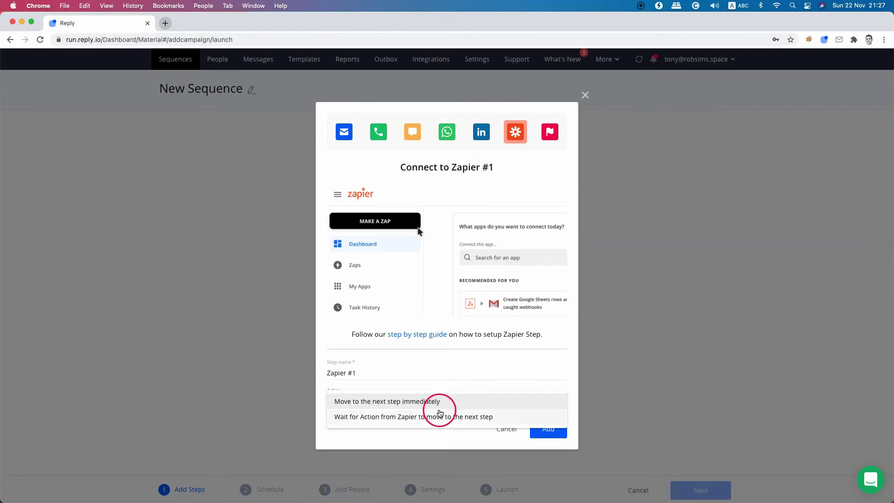
{"action": "left_click", "coordinate": [441, 422]}
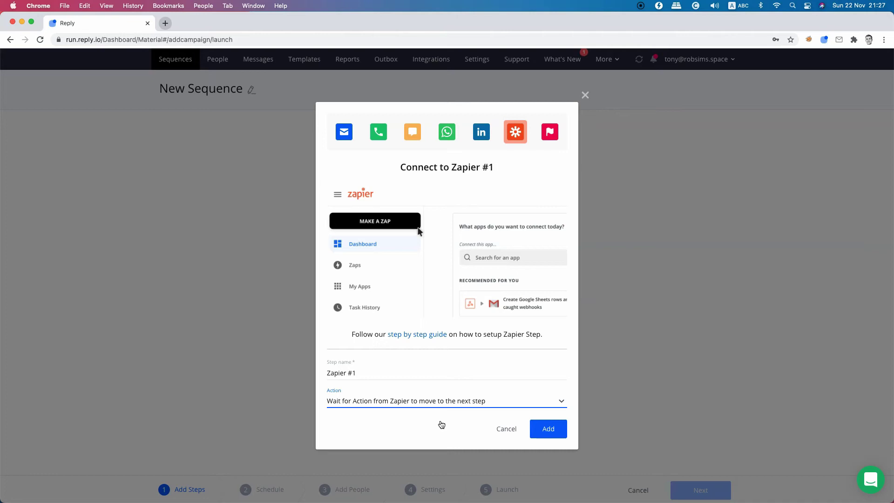
Step: Switch back to an email step and apply the Personal template 'Reply.io <> {{Company}}'
{"action": "left_click", "coordinate": [344, 132]}
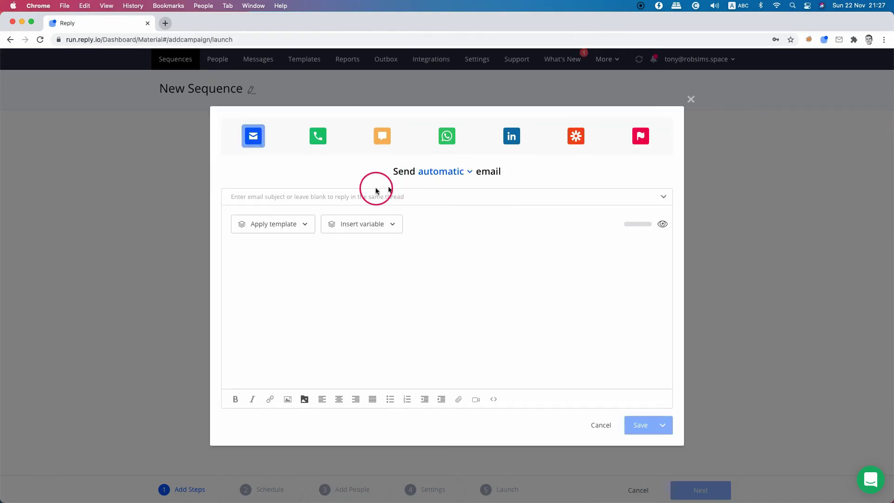
{"action": "left_click", "coordinate": [289, 228]}
{"action": "left_click", "coordinate": [281, 255]}
{"action": "scroll", "coordinate": [267, 341], "scroll_direction": "down", "scroll_amount": 2}
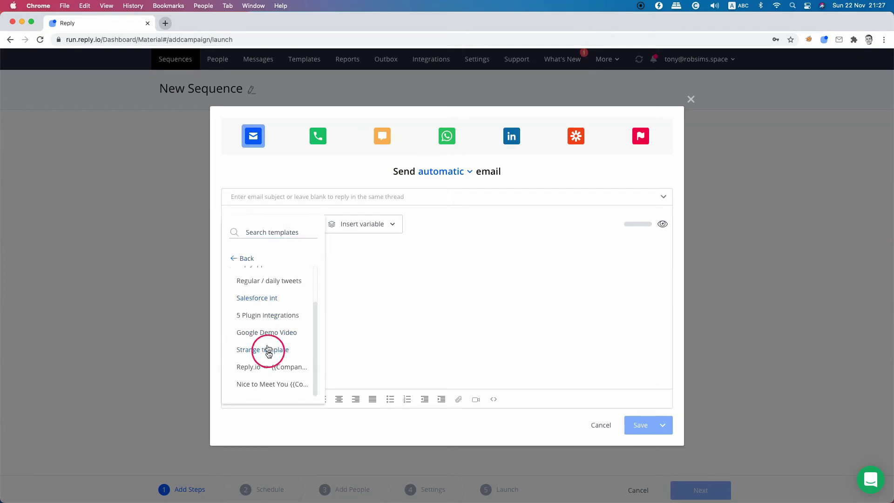
{"action": "left_click", "coordinate": [266, 369]}
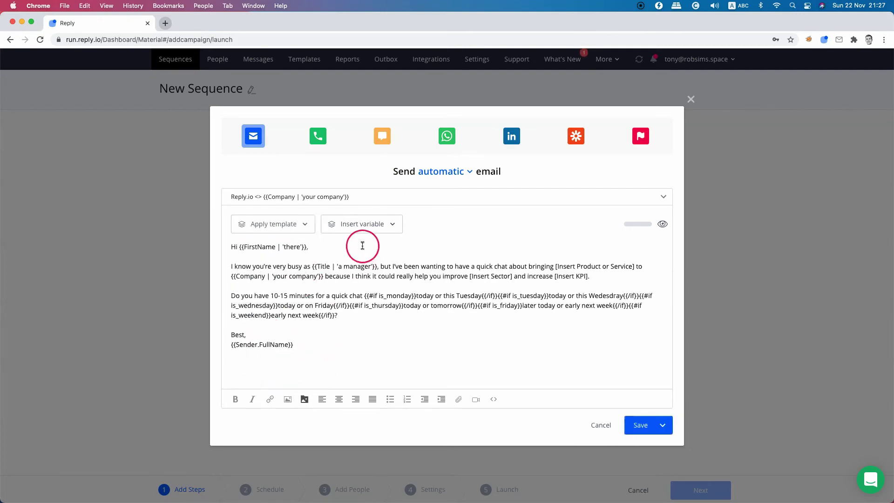
Step: Browse the insertable variables list for the templated email
{"action": "left_click", "coordinate": [373, 232]}
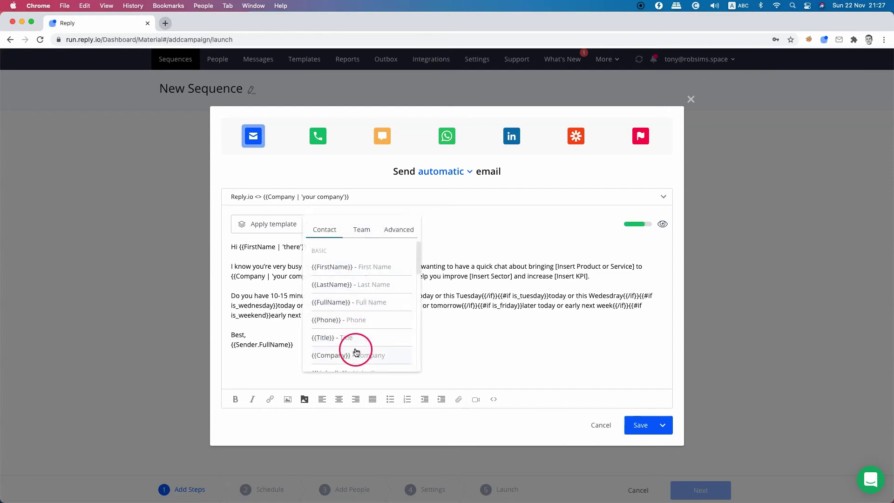
{"action": "scroll", "coordinate": [356, 361], "scroll_direction": "down", "scroll_amount": 1}
{"action": "scroll", "coordinate": [356, 361], "scroll_direction": "down", "scroll_amount": 2}
{"action": "left_click", "coordinate": [282, 357]}
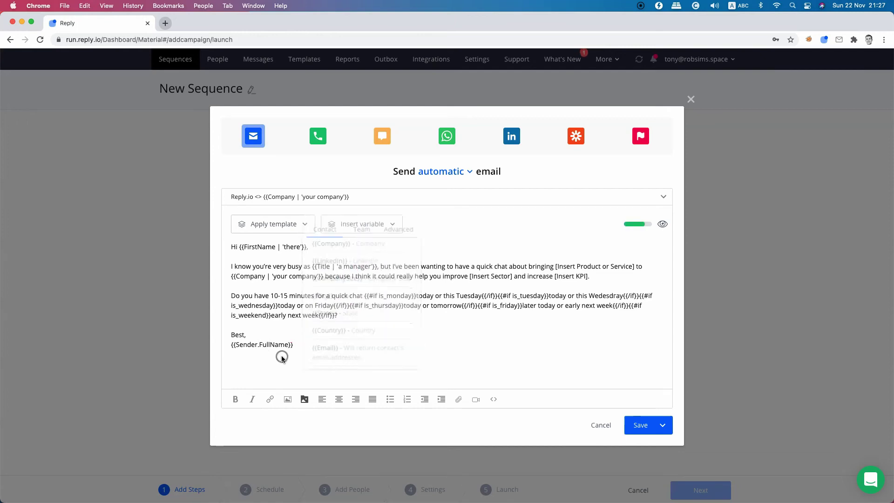
Step: Try adding a video, dismiss Vidyard, preview the email, and save it as Step 1
{"action": "left_click", "coordinate": [474, 403]}
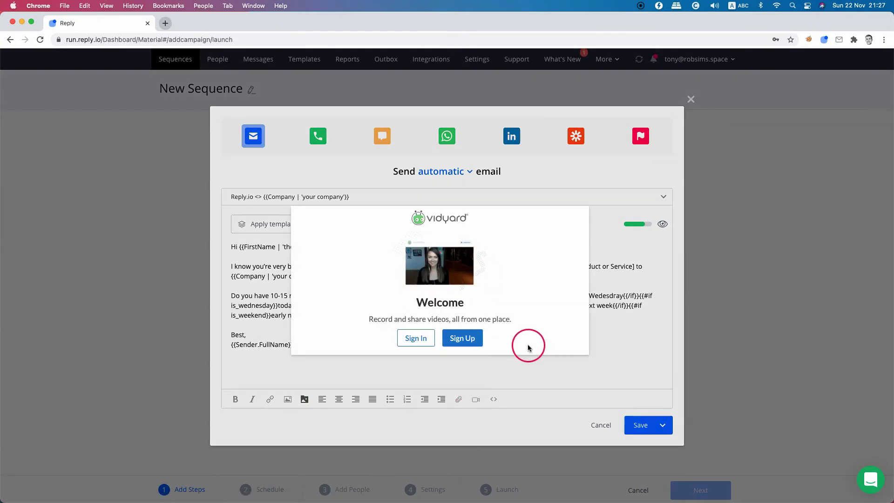
{"action": "left_click", "coordinate": [601, 354]}
{"action": "left_click", "coordinate": [662, 223]}
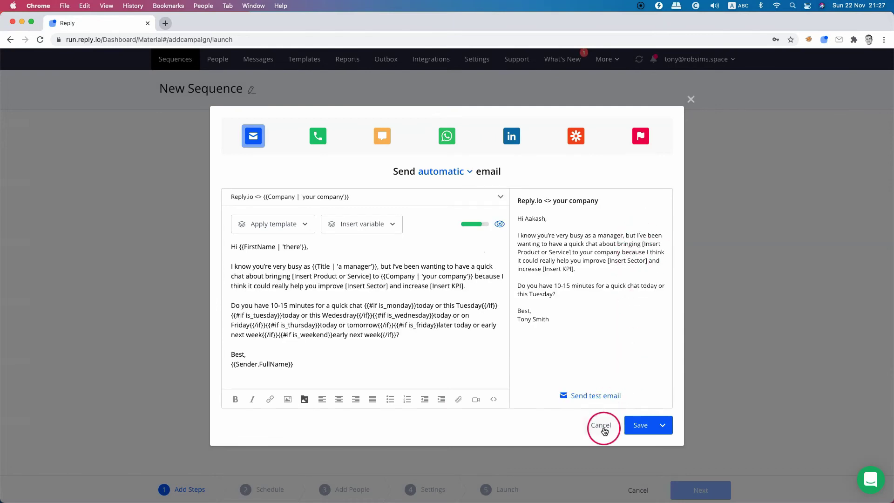
{"action": "left_click", "coordinate": [630, 425]}
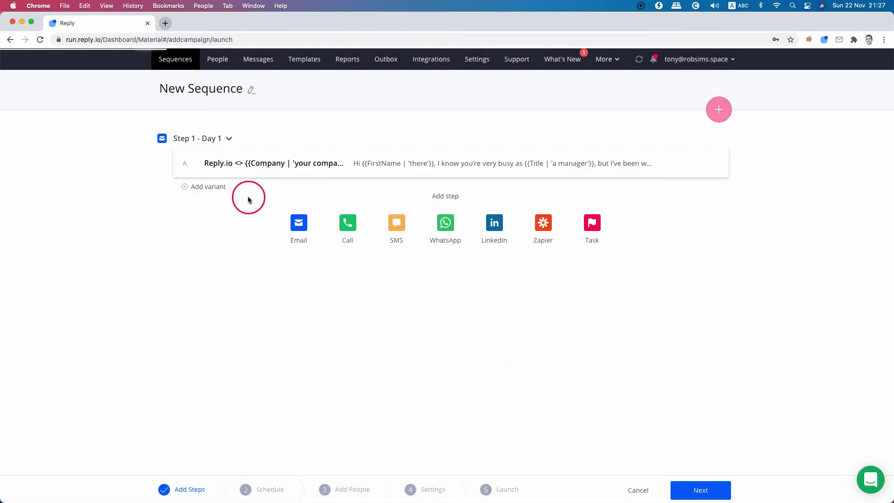
Step: Add a second email step from the Personal 'Nice to Meet You' template
{"action": "left_click", "coordinate": [297, 225]}
{"action": "left_click", "coordinate": [297, 225]}
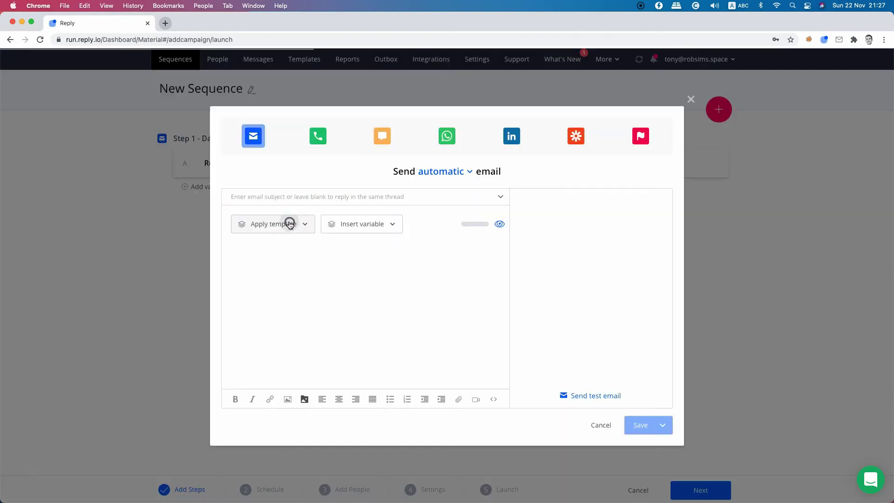
{"action": "left_click", "coordinate": [282, 256]}
{"action": "scroll", "coordinate": [271, 344], "scroll_direction": "down", "scroll_amount": 2}
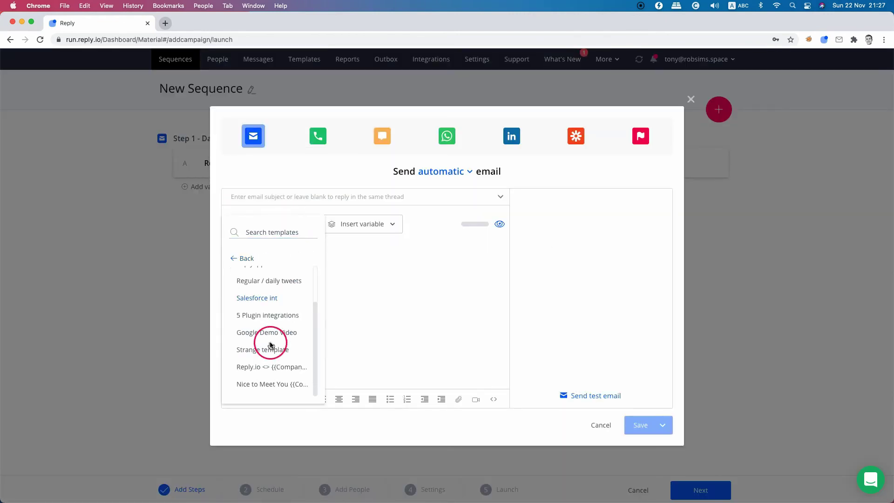
{"action": "left_click", "coordinate": [267, 384]}
Step: Clear the subject line so it replies in thread, and save the step
{"action": "left_click", "coordinate": [286, 197]}
{"action": "key", "text": "ctrl+a"}
{"action": "key", "text": "BackSpace"}
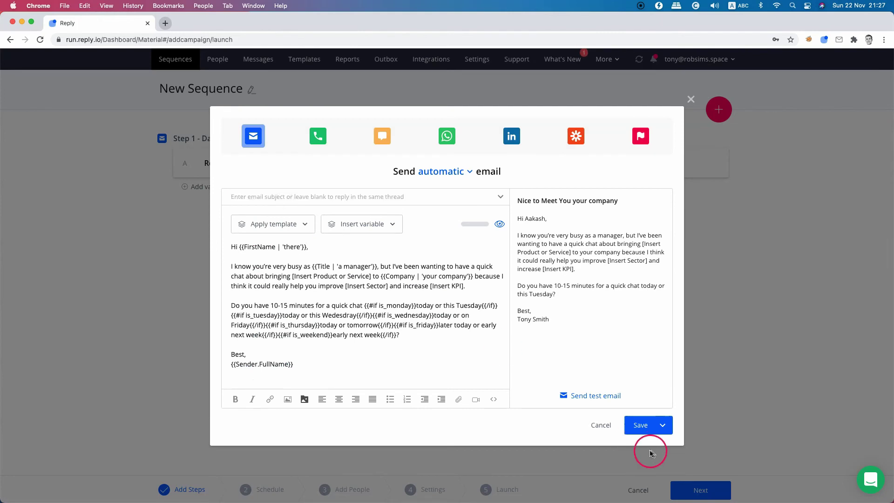
{"action": "left_click", "coordinate": [637, 425]}
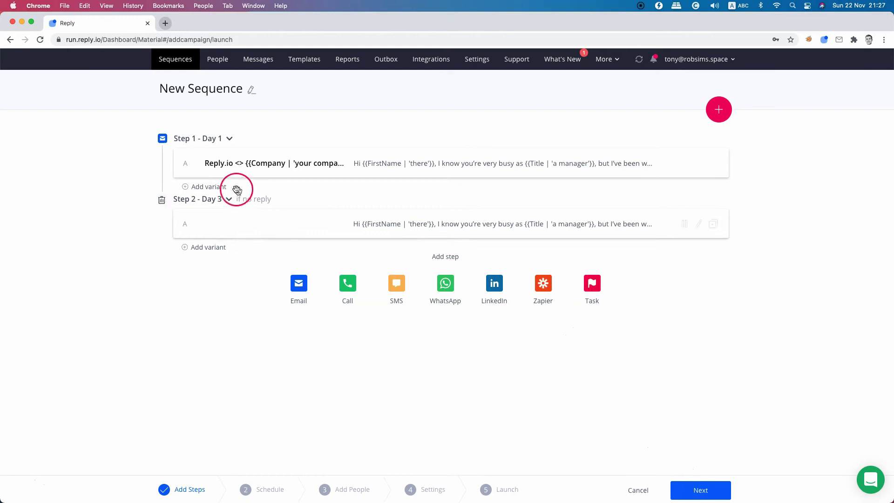
Step: Change Step 2's follow-up delay so it becomes Step 2 – Day 8, then close the editor
{"action": "left_click", "coordinate": [229, 201]}
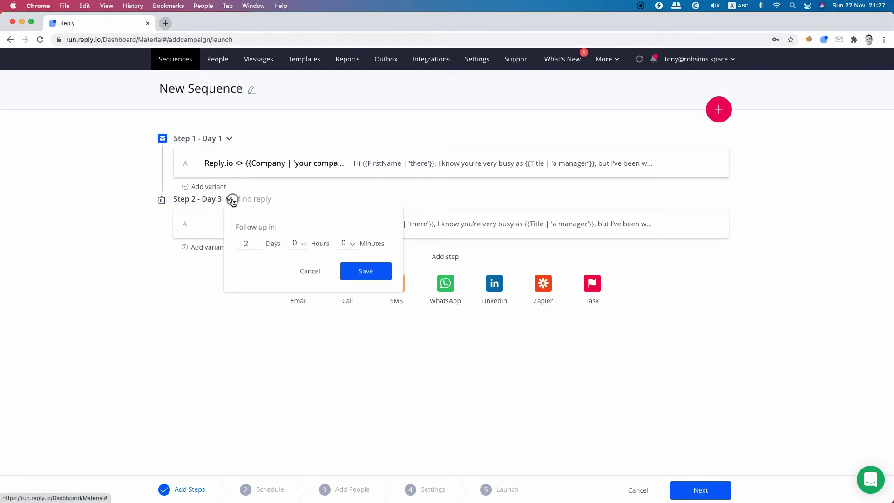
{"action": "double_click", "coordinate": [252, 241]}
{"action": "type", "text": "6"}
{"action": "left_click", "coordinate": [364, 275]}
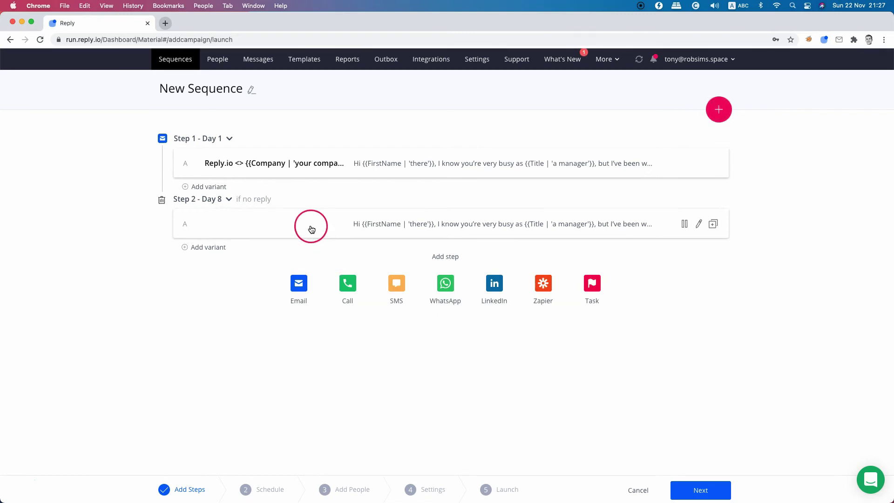
{"action": "mouse_move", "coordinate": [306, 237]}
{"action": "left_mouse_down"}
{"action": "mouse_move", "coordinate": [311, 152]}
{"action": "mouse_move", "coordinate": [312, 227]}
{"action": "left_mouse_up"}
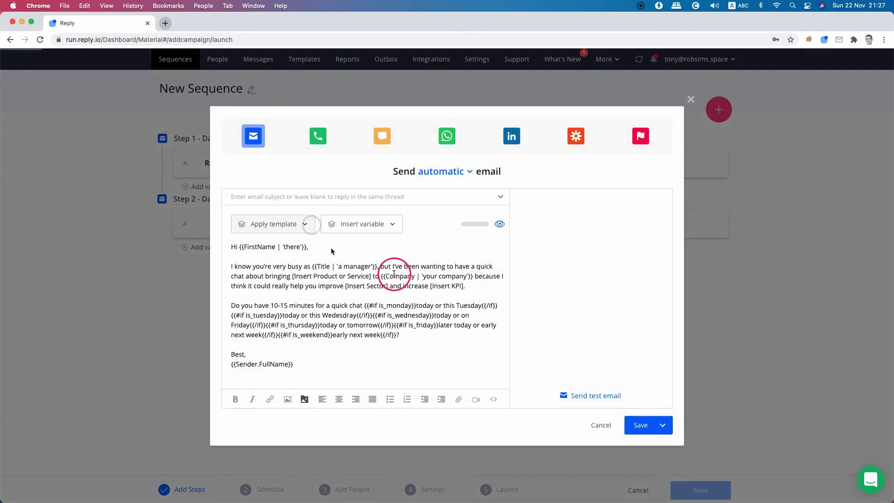
{"action": "left_click", "coordinate": [690, 99]}
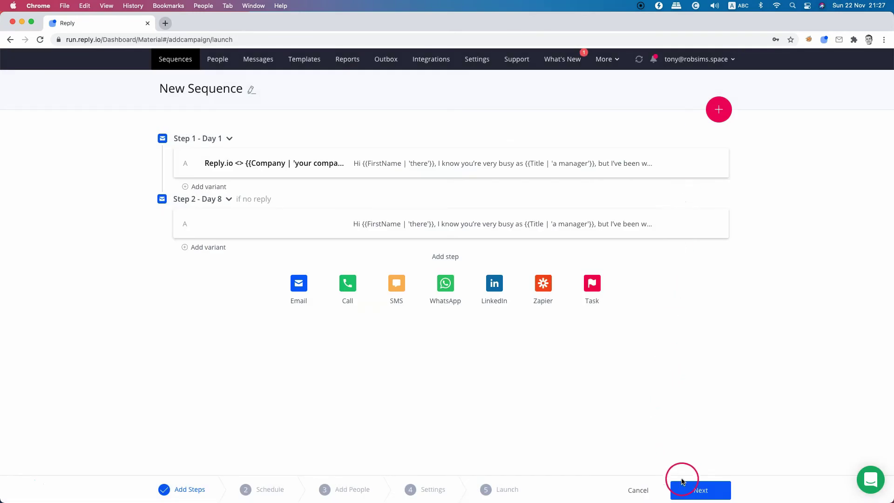
Step: Set Monday's window in the Mon - Fri schedule to 01:30 pm – 07:30 pm and save it
{"action": "left_click", "coordinate": [683, 482]}
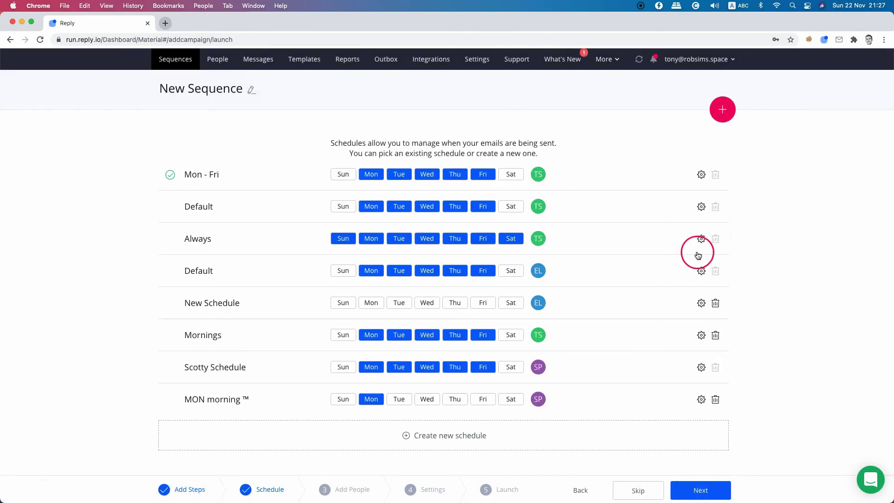
{"action": "left_click", "coordinate": [701, 174]}
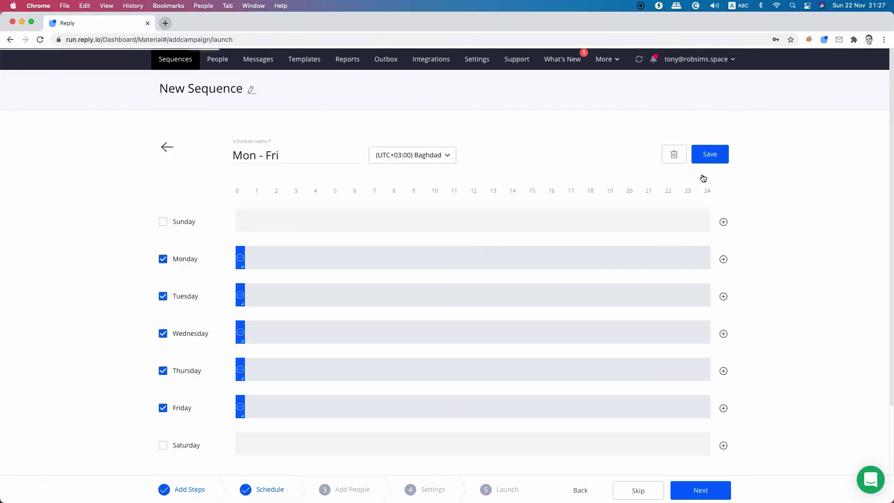
{"action": "left_click", "coordinate": [240, 256]}
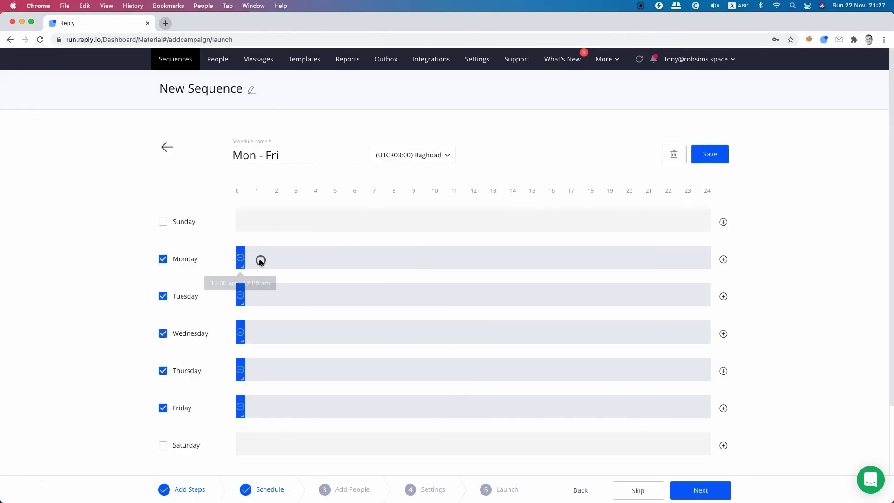
{"action": "left_click", "coordinate": [276, 261]}
{"action": "left_click_drag", "start_coordinate": [238, 265], "coordinate": [354, 275]}
{"action": "left_click_drag", "start_coordinate": [326, 257], "coordinate": [597, 258]}
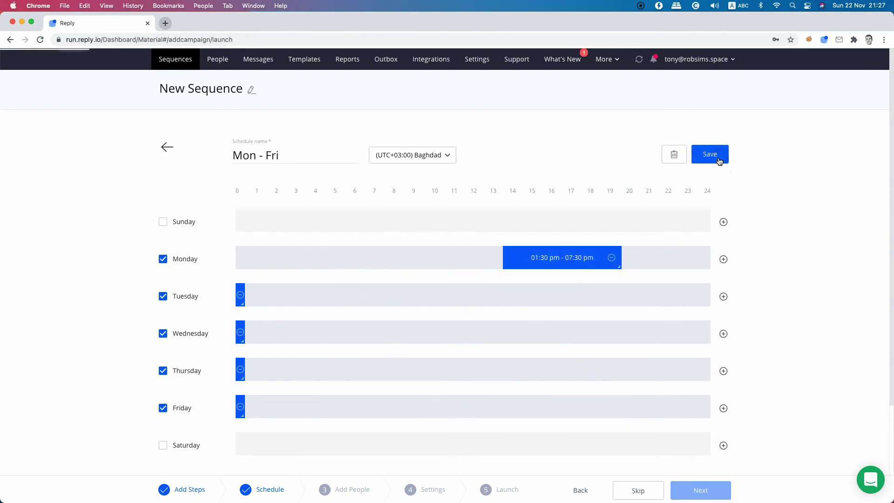
{"action": "left_click", "coordinate": [721, 221]}
{"action": "left_click", "coordinate": [724, 452]}
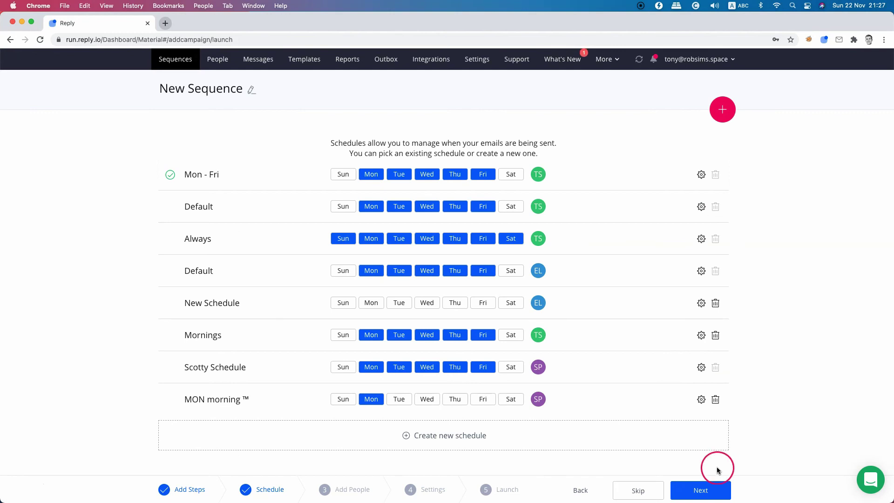
Step: Import the prospects CSV file as the sequence's people, accepting the field mapping and import results
{"action": "left_click", "coordinate": [707, 487]}
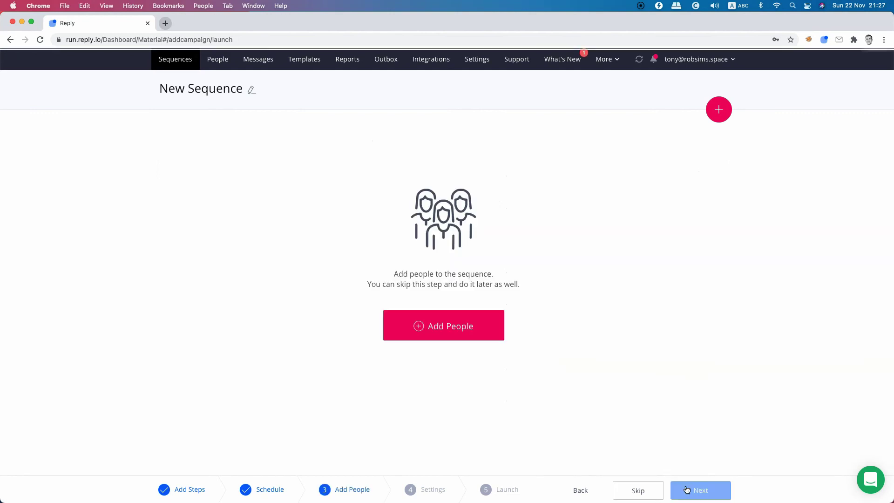
{"action": "left_click", "coordinate": [468, 326]}
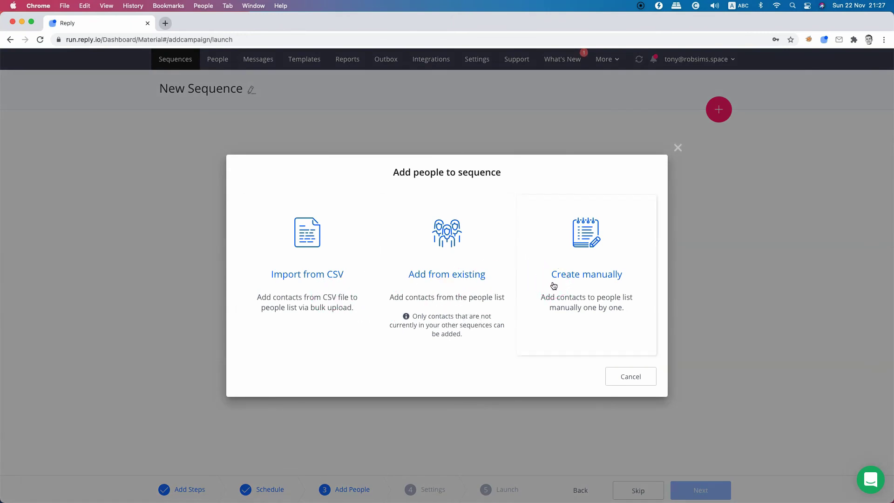
{"action": "left_click", "coordinate": [325, 253]}
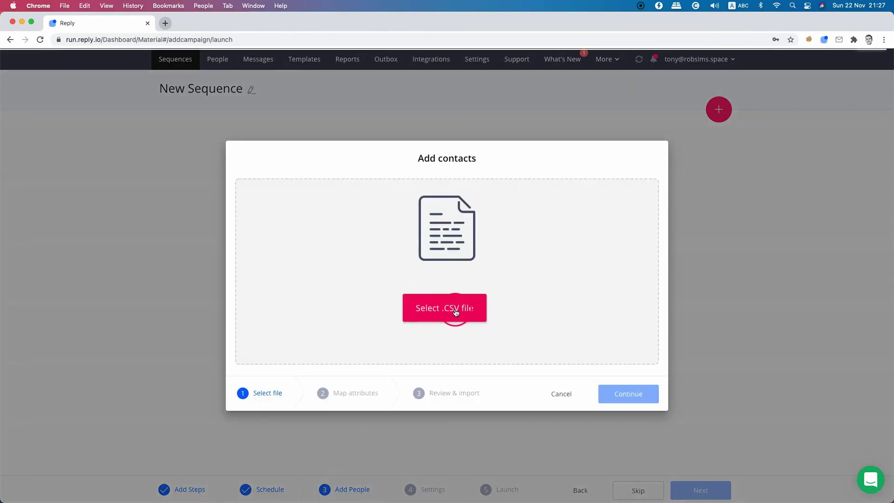
{"action": "left_click", "coordinate": [456, 311]}
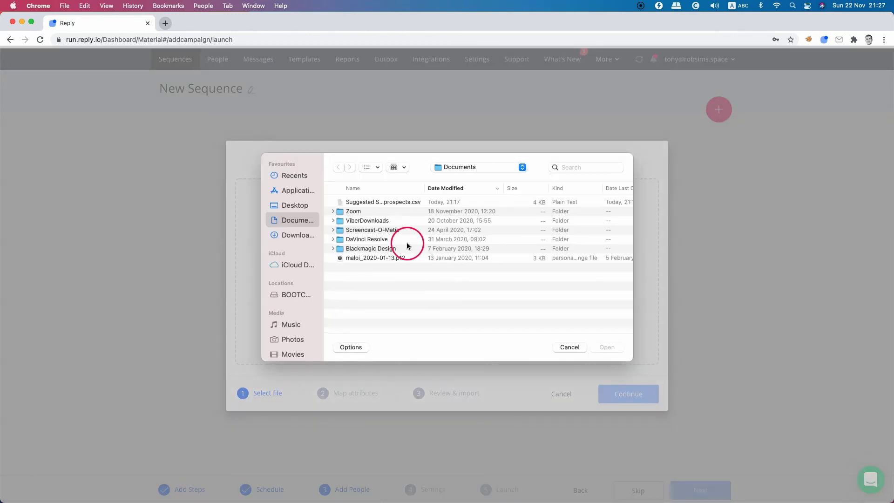
{"action": "double_click", "coordinate": [396, 203]}
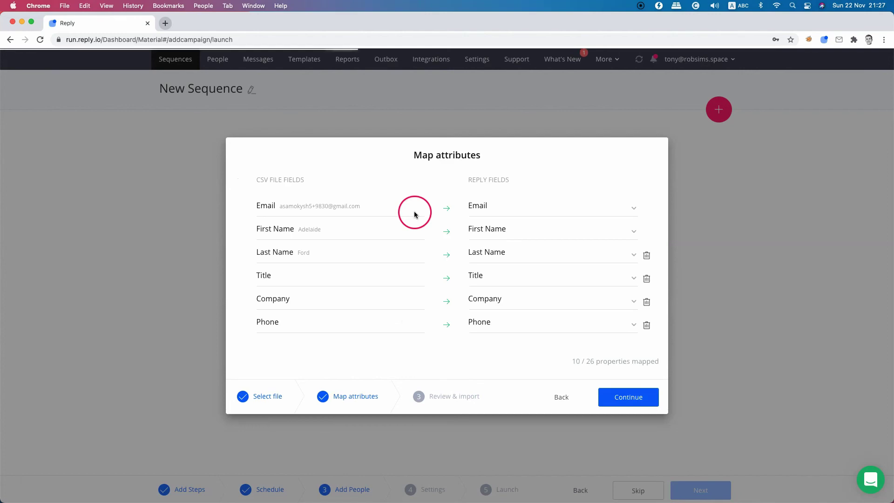
{"action": "left_click", "coordinate": [625, 399]}
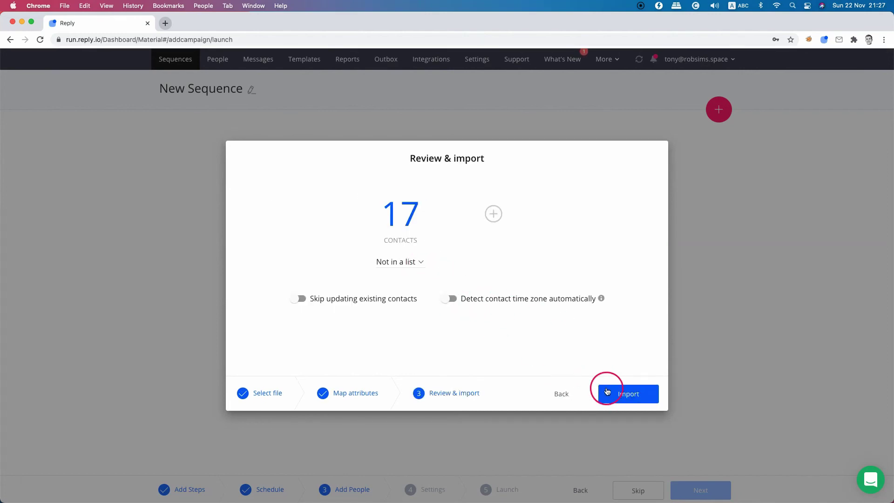
{"action": "left_click", "coordinate": [607, 391]}
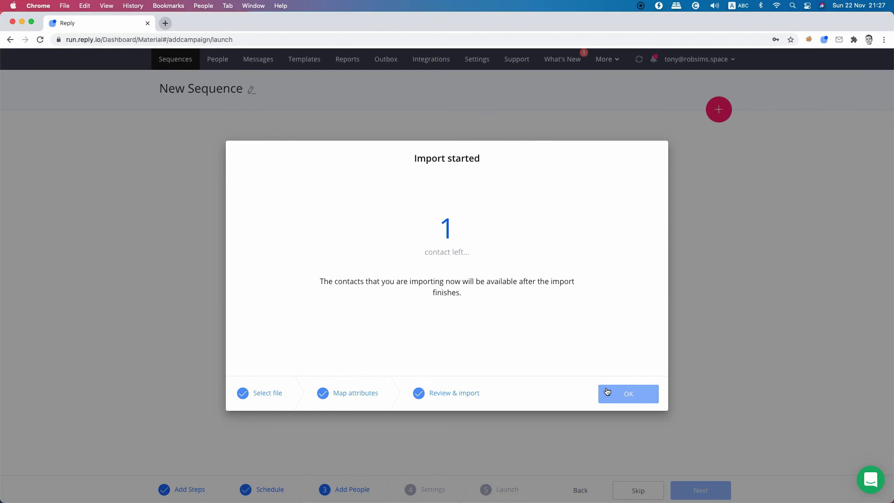
{"action": "left_click", "coordinate": [637, 394]}
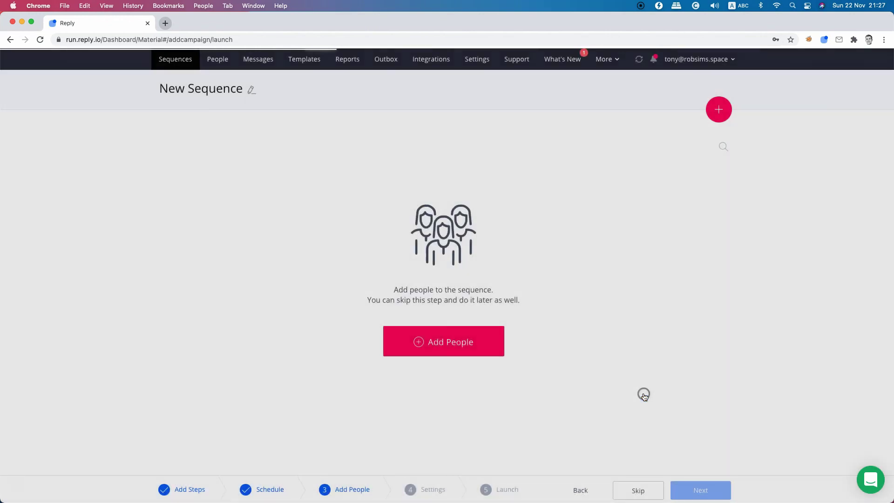
Step: Look over the General settings, then save and launch the two-step Mon–Fri sequence
{"action": "left_click", "coordinate": [678, 490]}
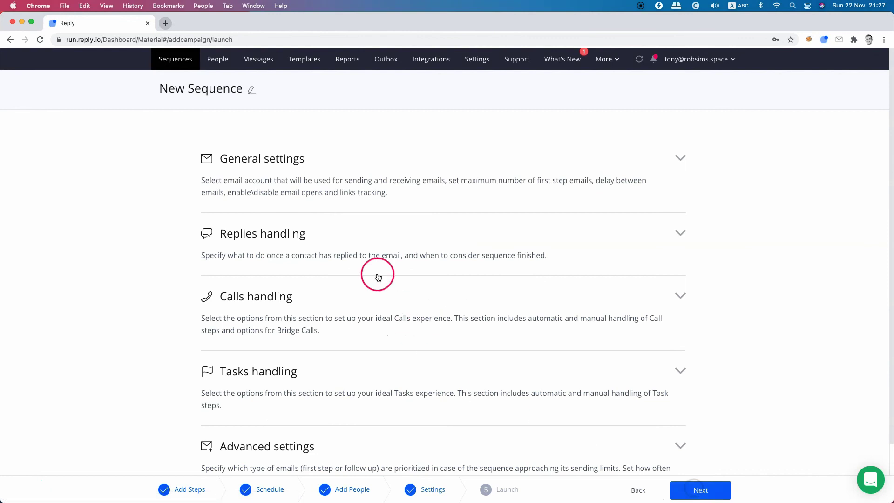
{"action": "left_click", "coordinate": [349, 186]}
{"action": "scroll", "coordinate": [344, 256], "scroll_direction": "down", "scroll_amount": 3}
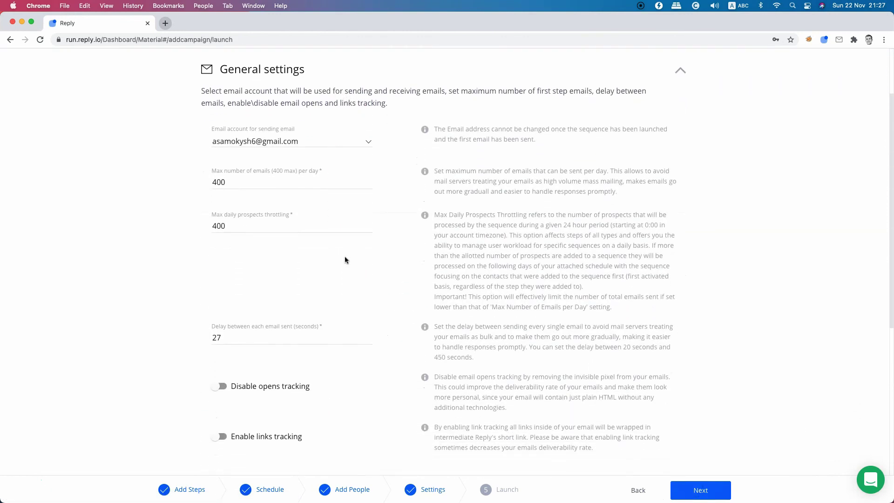
{"action": "scroll", "coordinate": [345, 259], "scroll_direction": "down", "scroll_amount": 5}
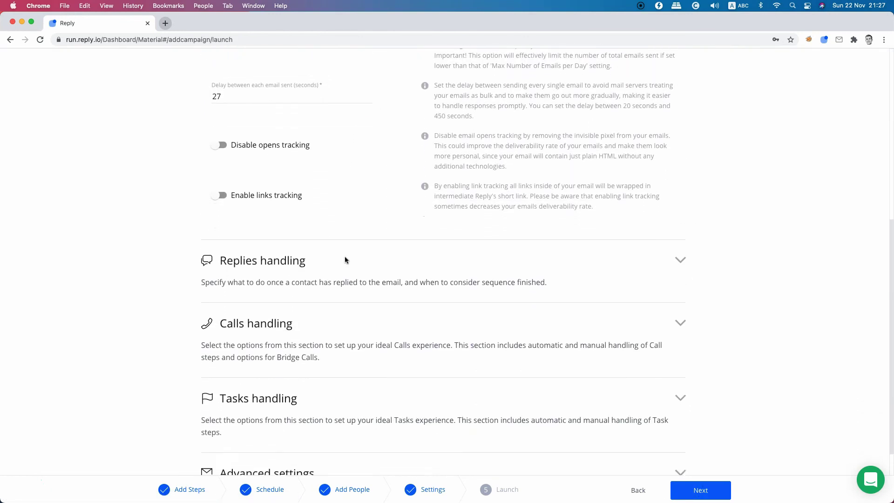
{"action": "scroll", "coordinate": [345, 260], "scroll_direction": "up", "scroll_amount": 3}
{"action": "scroll", "coordinate": [345, 259], "scroll_direction": "down", "scroll_amount": 2}
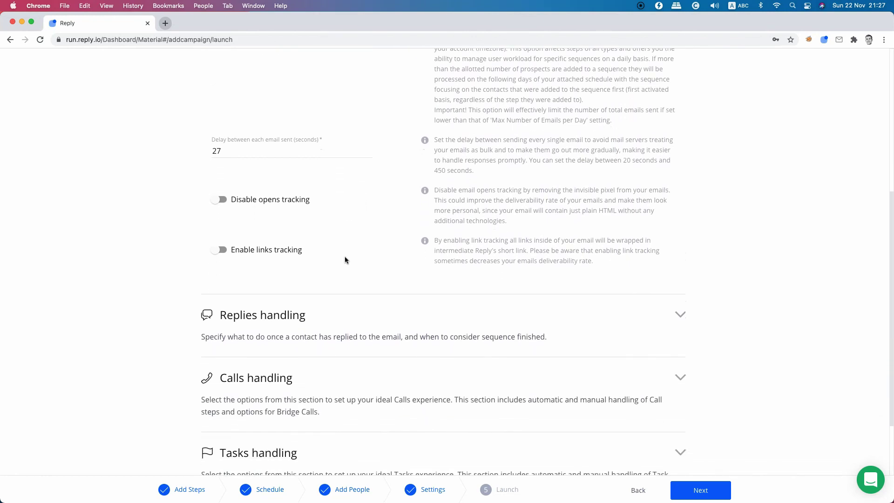
{"action": "scroll", "coordinate": [346, 259], "scroll_direction": "down", "scroll_amount": 3}
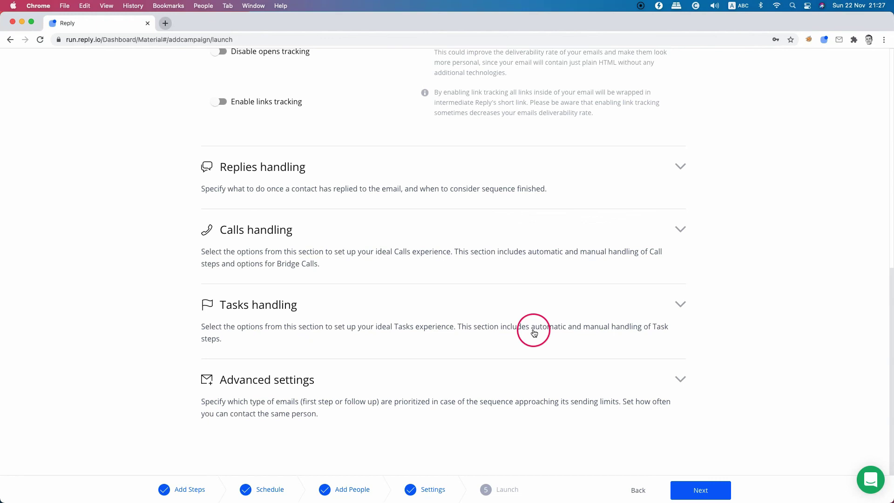
{"action": "left_click", "coordinate": [696, 495]}
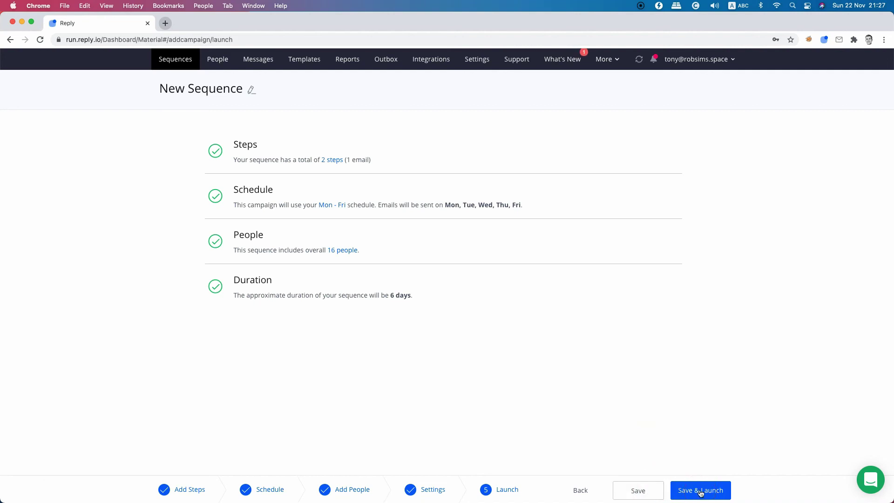
{"action": "left_click", "coordinate": [701, 491]}
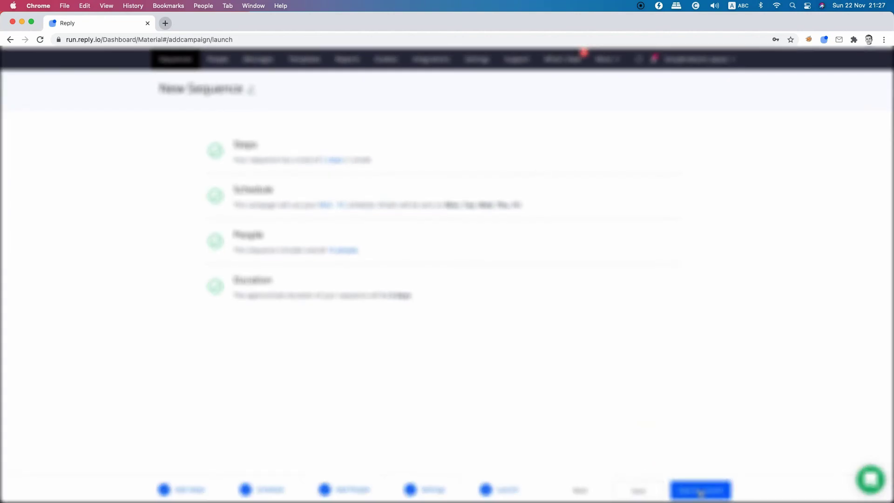